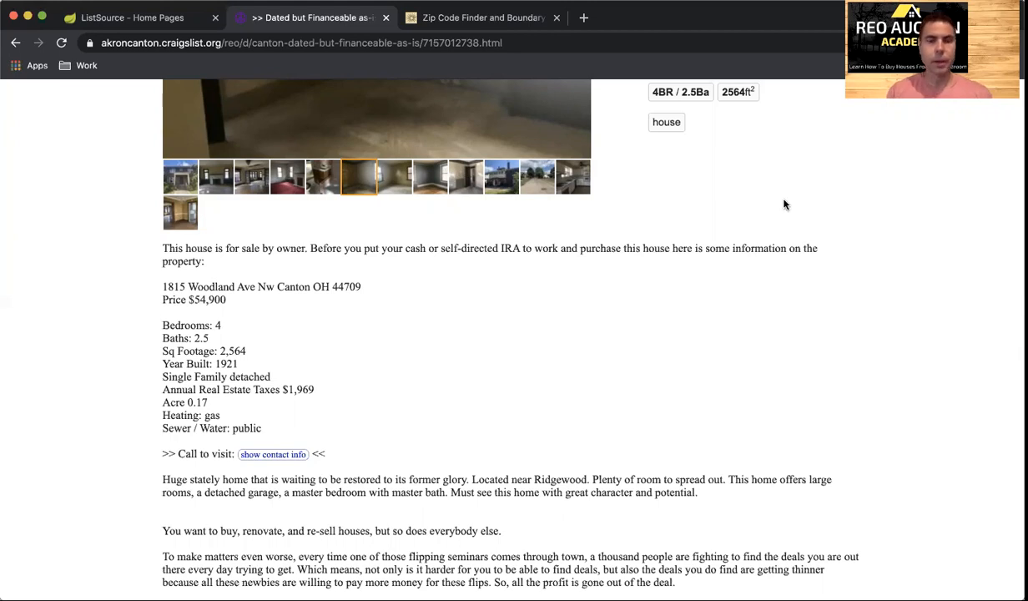
- Copy the ZIP code 44709 from the property address in the Craigslist house listing
{"action": "triple_click", "coordinate": [333, 288]}
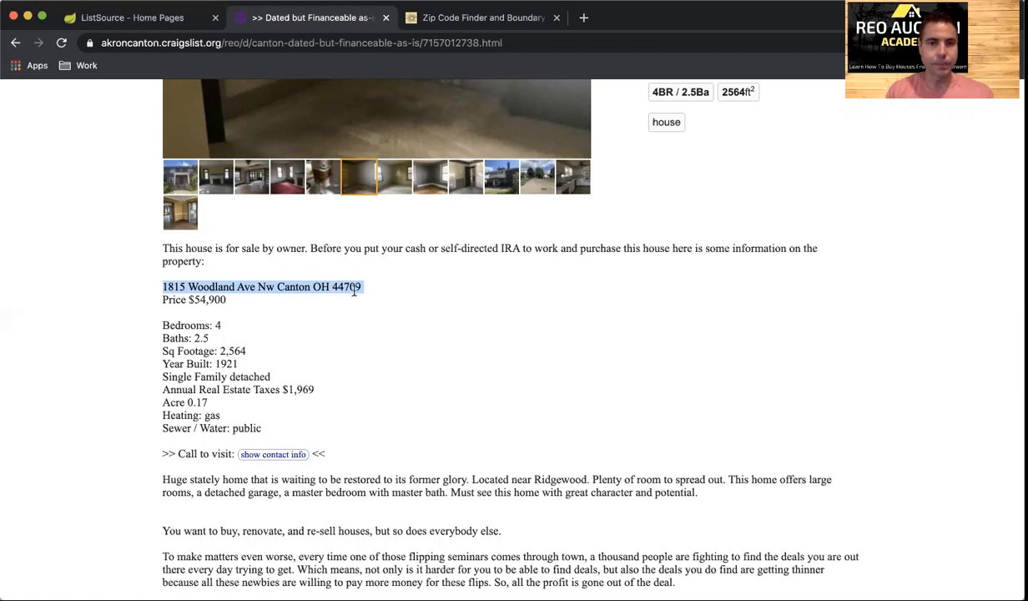
{"action": "double_click", "coordinate": [354, 288]}
{"action": "key", "text": "ctrl+c"}
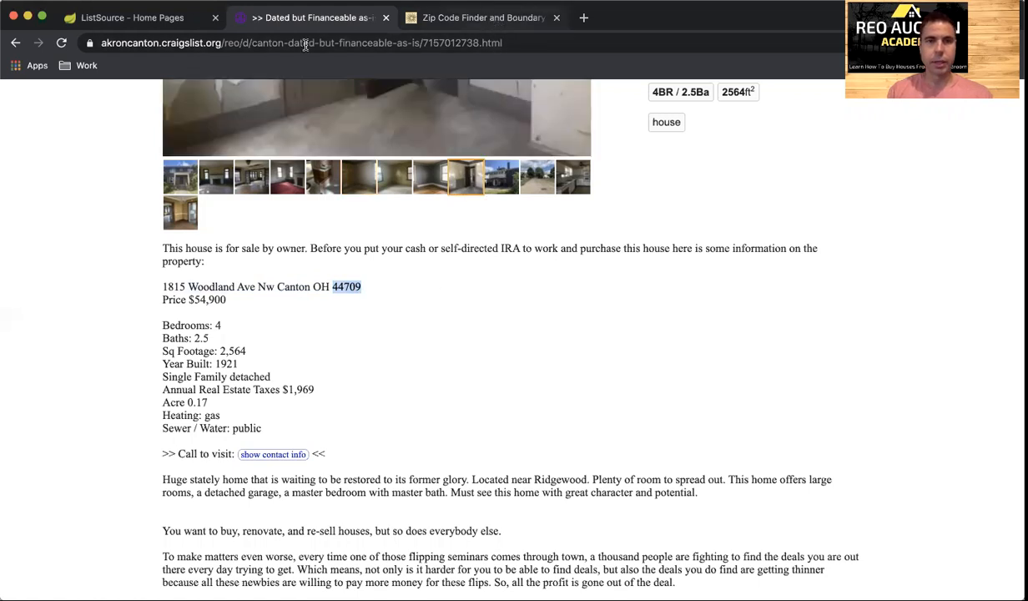
- Switch to ListSource, start a Create Your Own list and choose ZIP Code as the geography criterion
{"action": "left_click", "coordinate": [147, 23]}
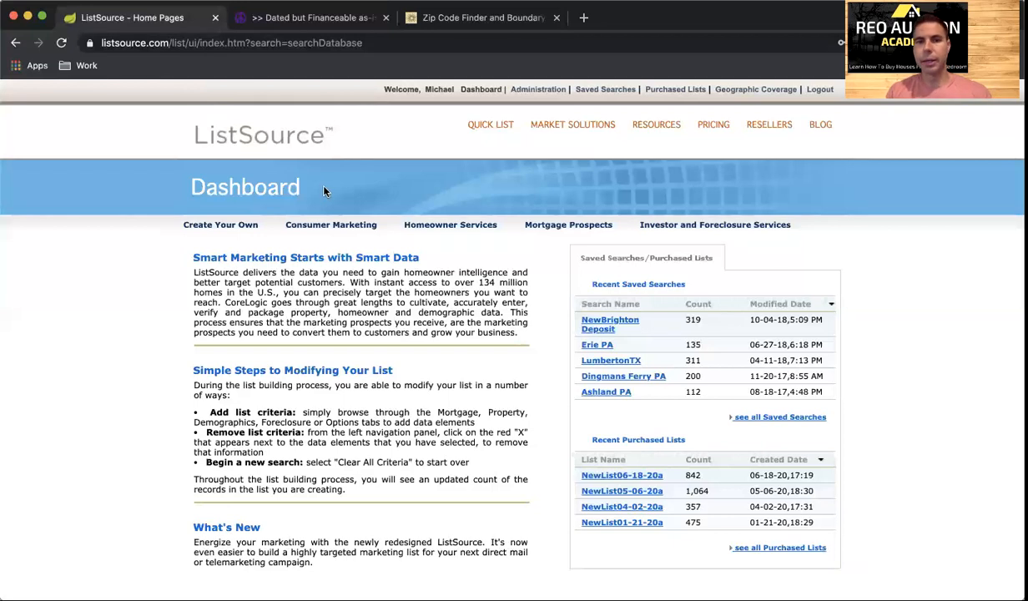
{"action": "left_click", "coordinate": [232, 228]}
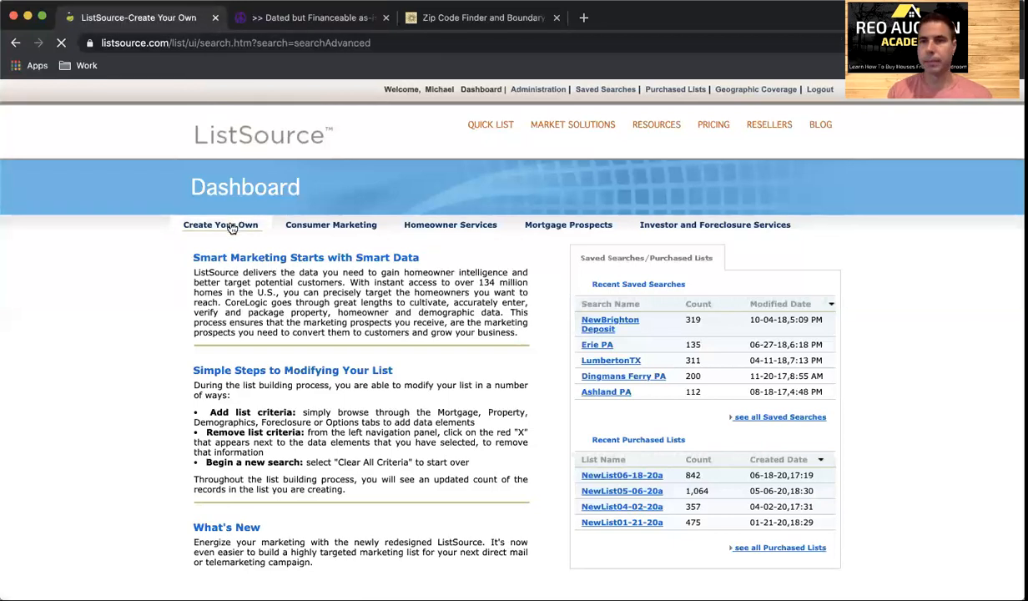
{"action": "scroll", "coordinate": [152, 318], "scroll_direction": "down", "scroll_amount": 3}
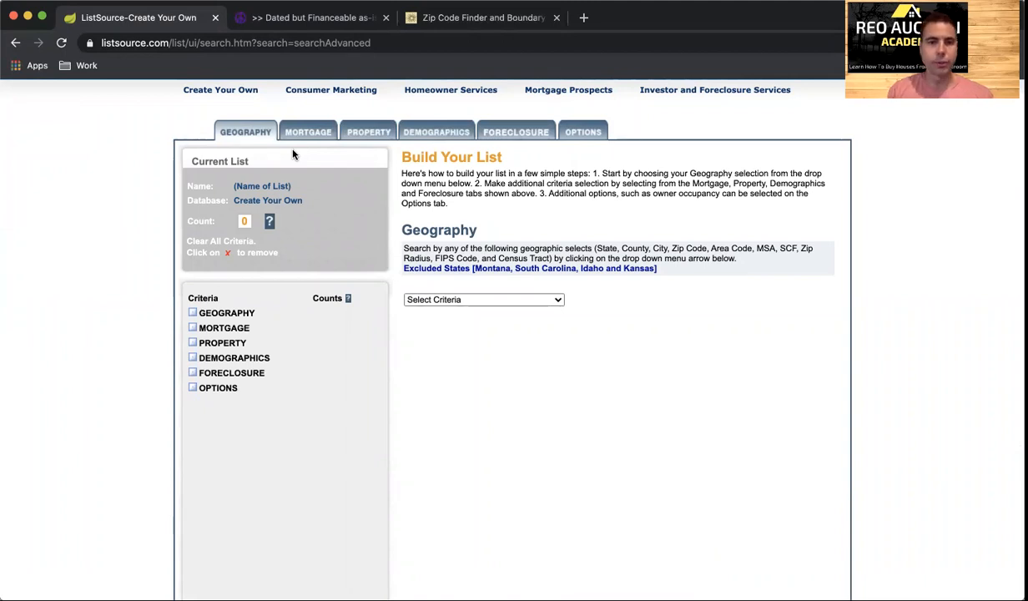
{"action": "left_click", "coordinate": [427, 300]}
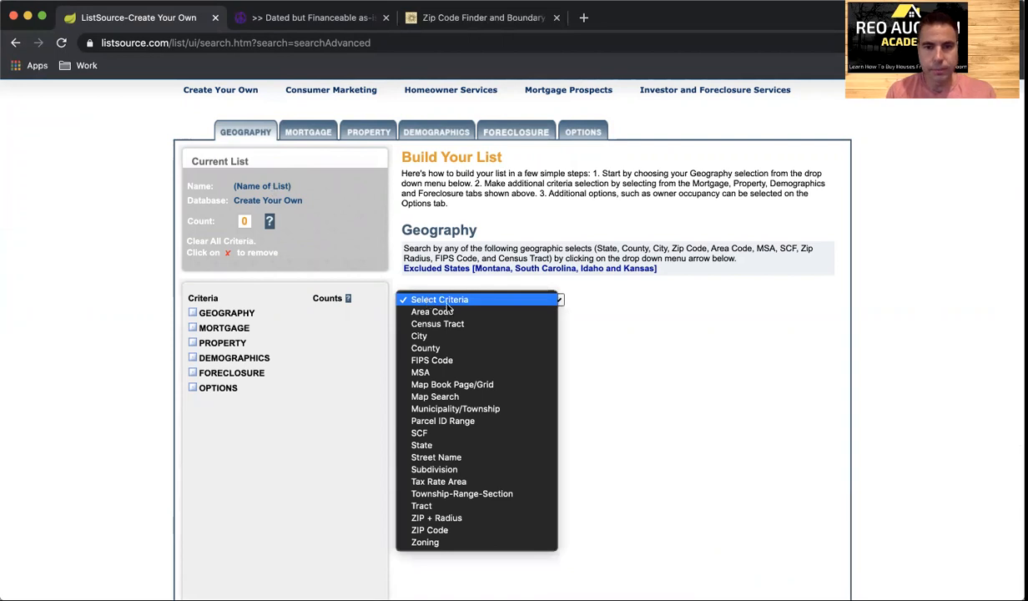
{"action": "left_click", "coordinate": [475, 338]}
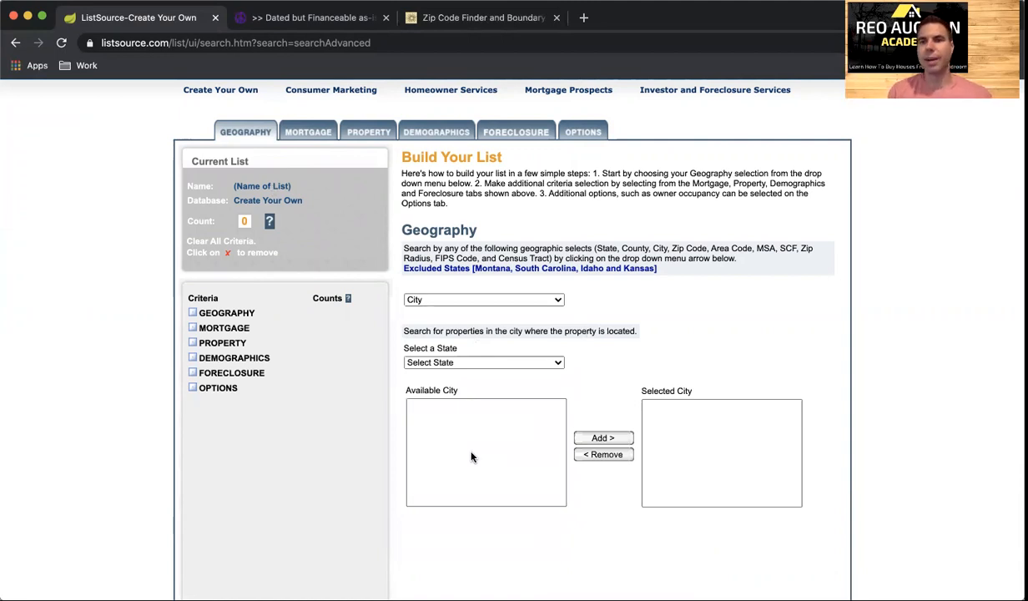
{"action": "left_click", "coordinate": [460, 301]}
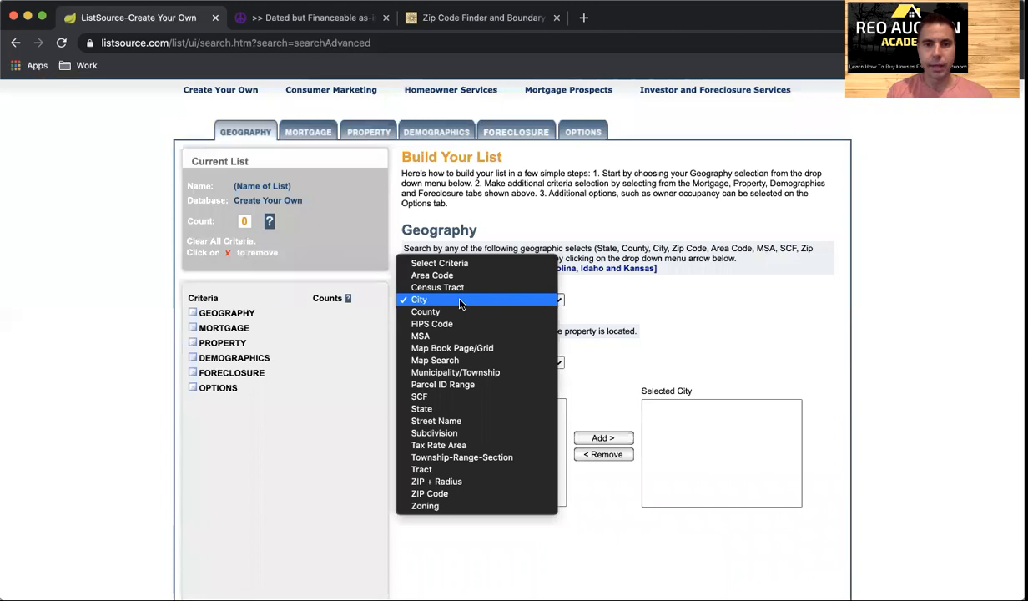
{"action": "left_click", "coordinate": [452, 494]}
{"action": "scroll", "coordinate": [450, 496], "scroll_direction": "down", "scroll_amount": 3}
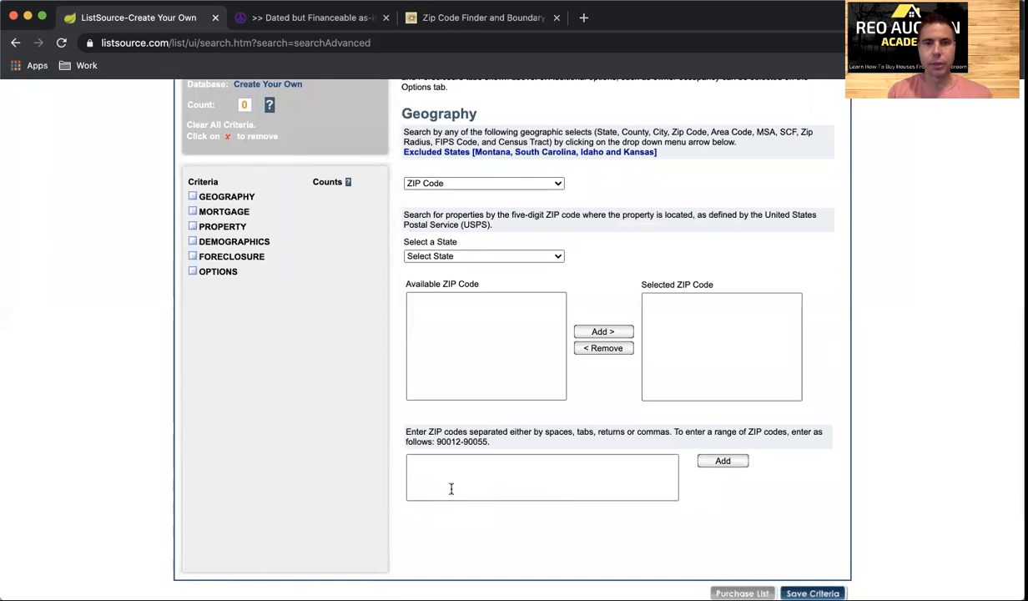
- Add the copied ZIP code 44709 to the list's selected ZIP codes
{"action": "left_click", "coordinate": [336, 18]}
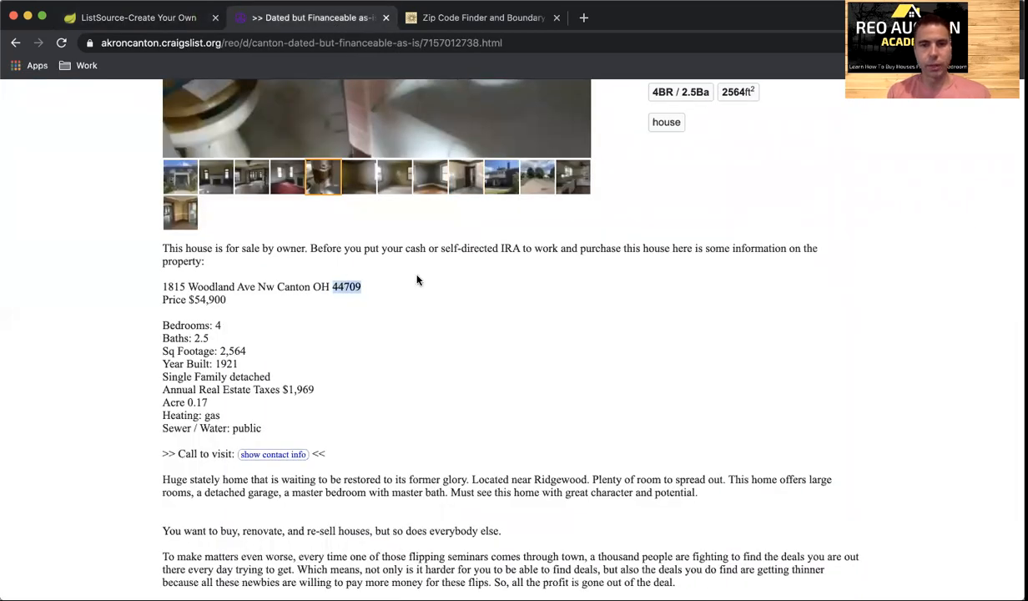
{"action": "left_click", "coordinate": [151, 23]}
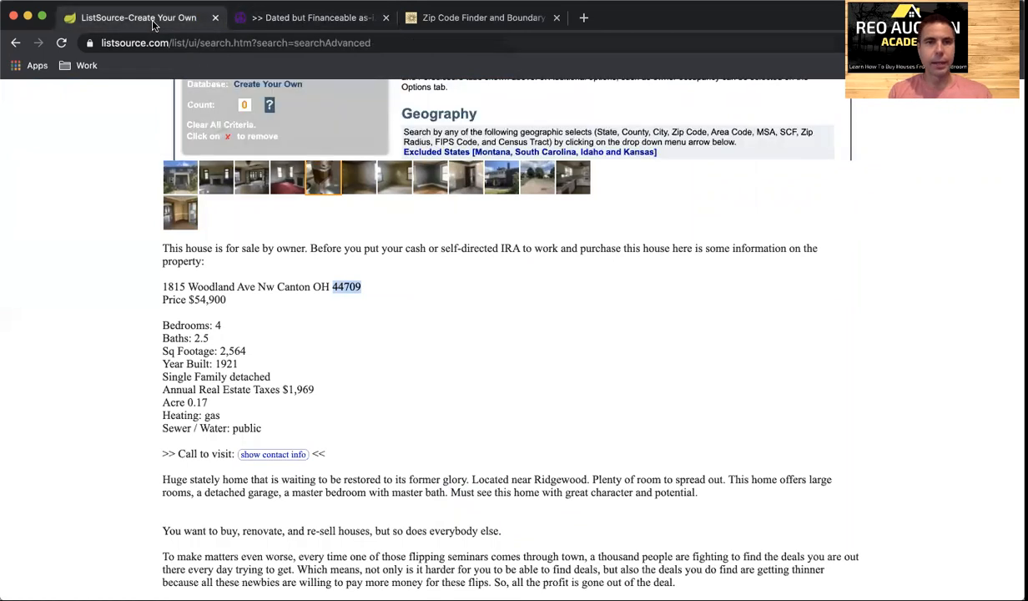
{"action": "left_click", "coordinate": [446, 458]}
{"action": "key", "text": "ctrl+v"}
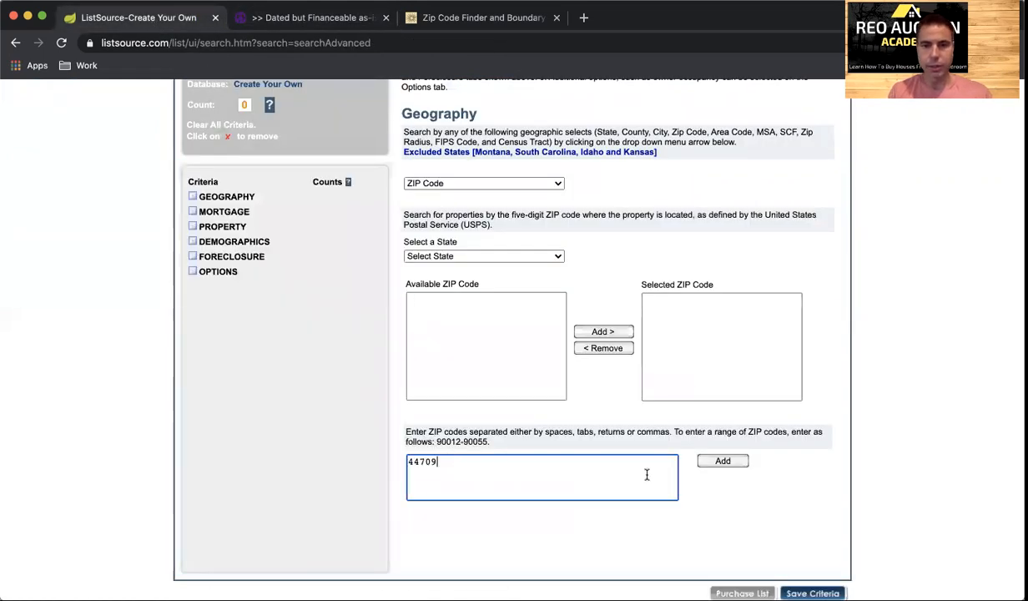
{"action": "left_click", "coordinate": [724, 463]}
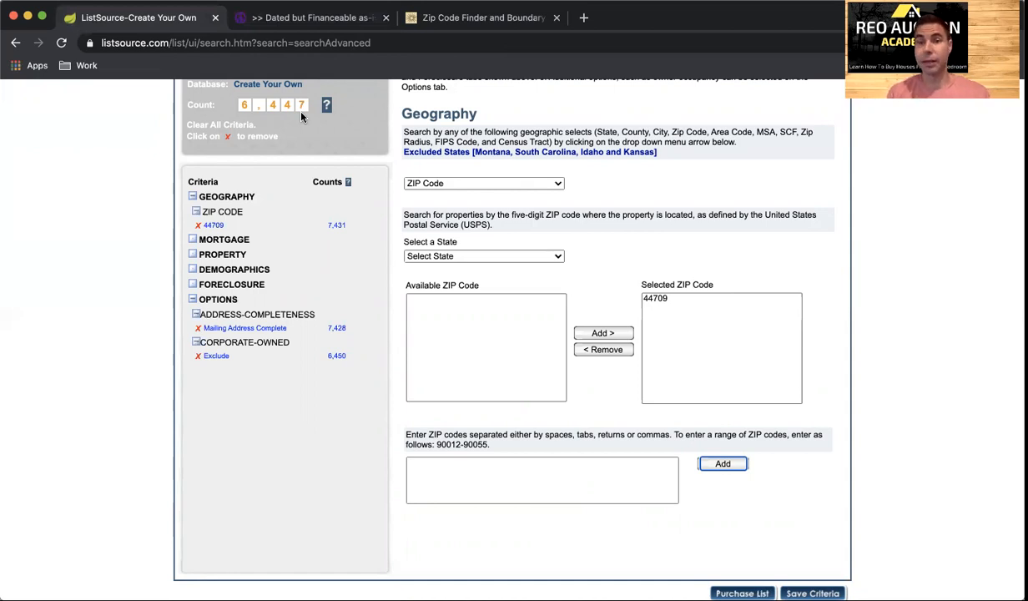
- Look up 44709 on the Zip Code Finder map and add the neighbouring ZIP code 44703 to the ListSource list
{"action": "left_click", "coordinate": [464, 18]}
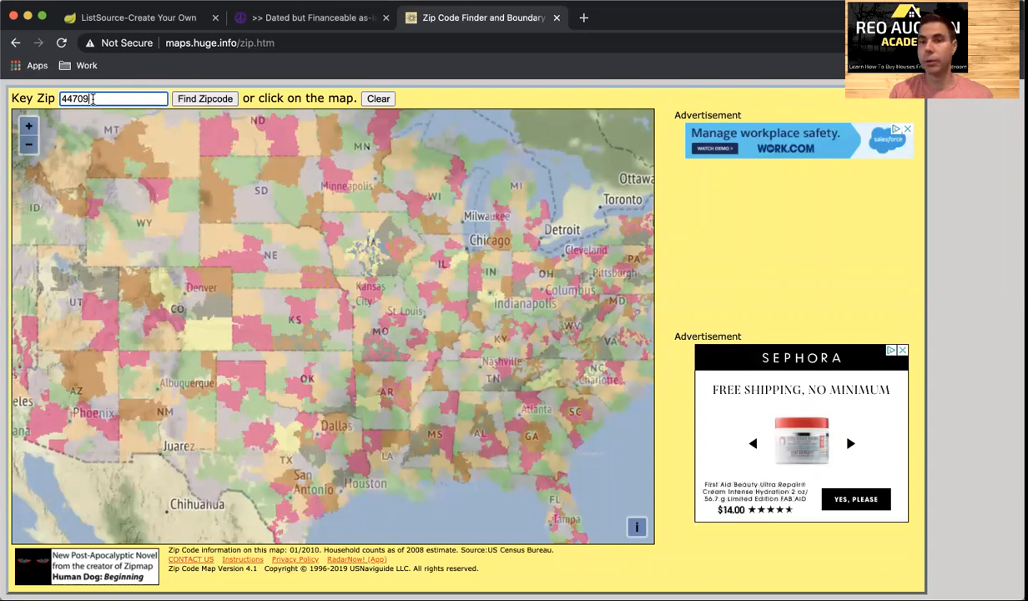
{"action": "left_click", "coordinate": [215, 100]}
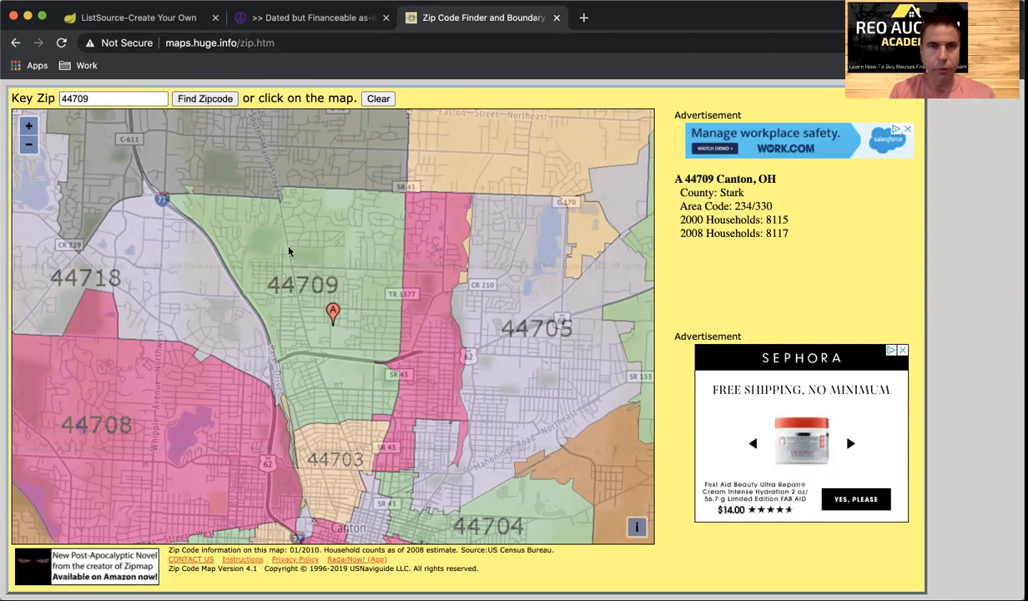
{"action": "left_click", "coordinate": [170, 24]}
{"action": "left_click", "coordinate": [484, 482]}
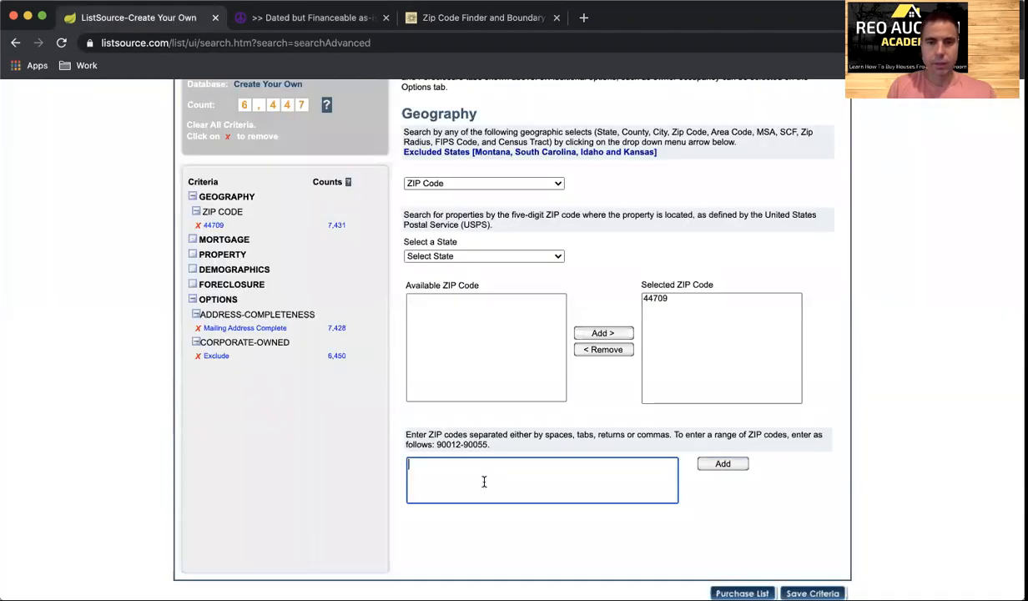
{"action": "type", "text": "44703"}
{"action": "left_click", "coordinate": [722, 463]}
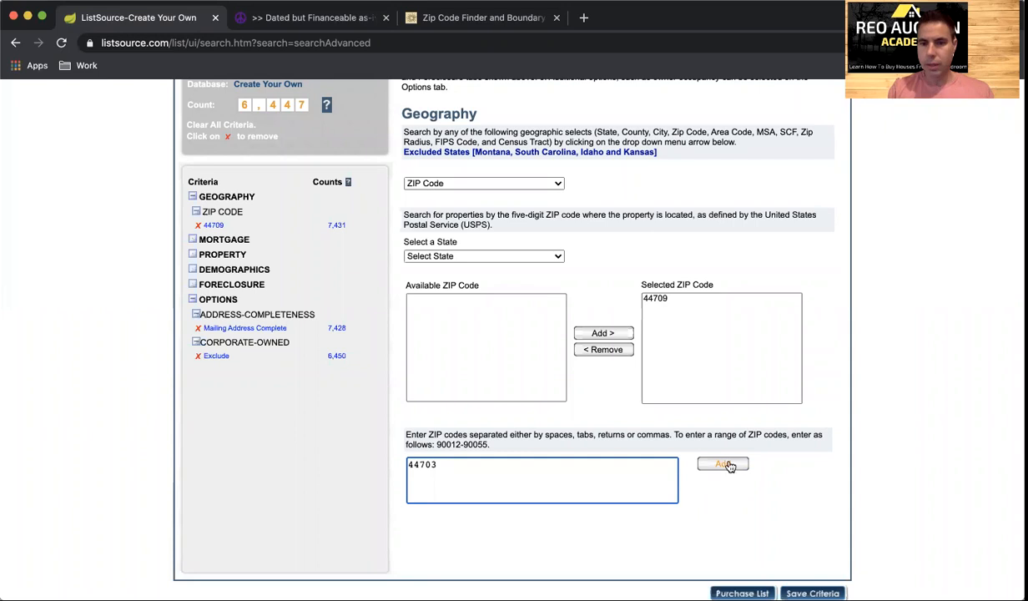
- Check the ZIP code map for another adjacent area and add ZIP code 44718 to the ListSource list
{"action": "left_click", "coordinate": [477, 18]}
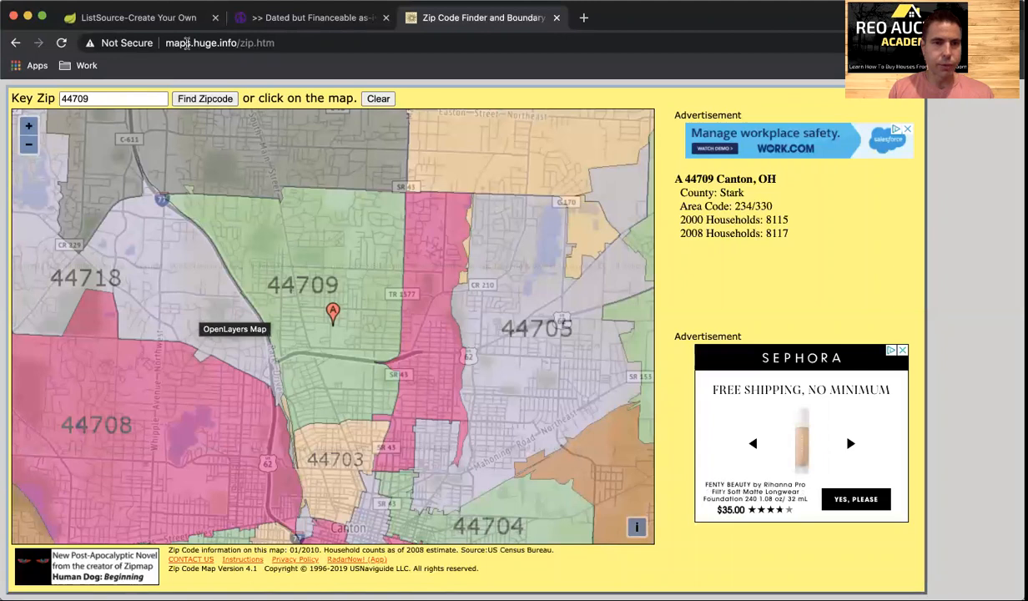
{"action": "left_click", "coordinate": [133, 18]}
{"action": "left_click", "coordinate": [431, 482]}
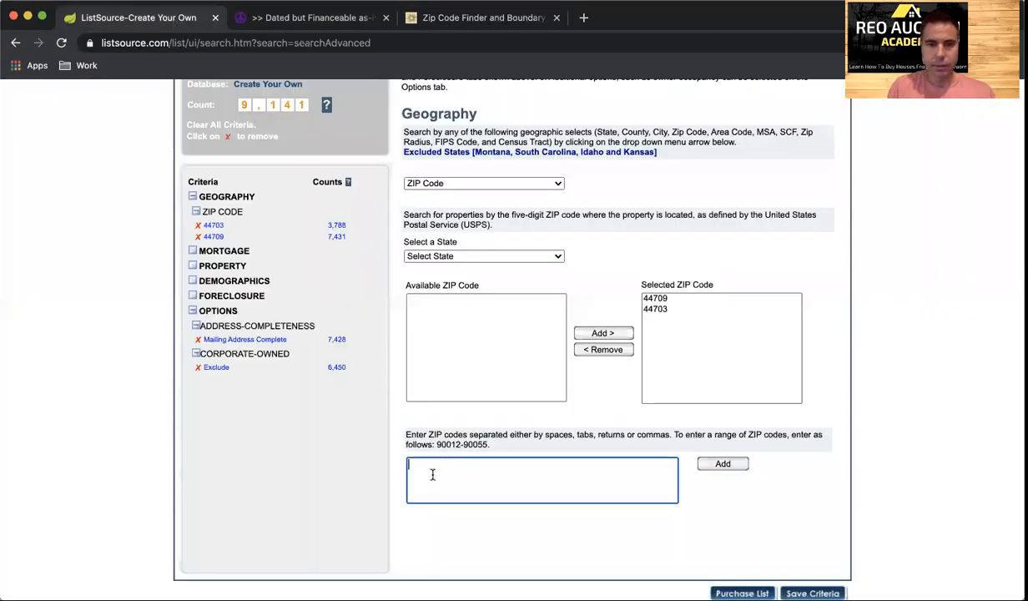
{"action": "type", "text": "44718"}
{"action": "left_click", "coordinate": [721, 464]}
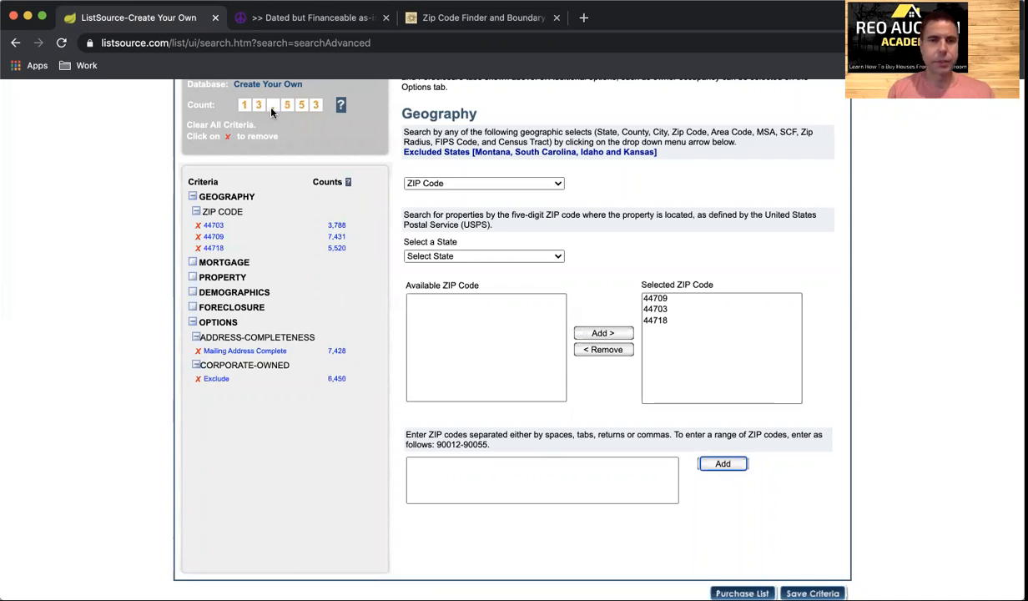
- Add a Last Market Sale Date property filter covering 07/15/2018 to 07/15/2020
{"action": "scroll", "coordinate": [295, 203], "scroll_direction": "up", "scroll_amount": 3}
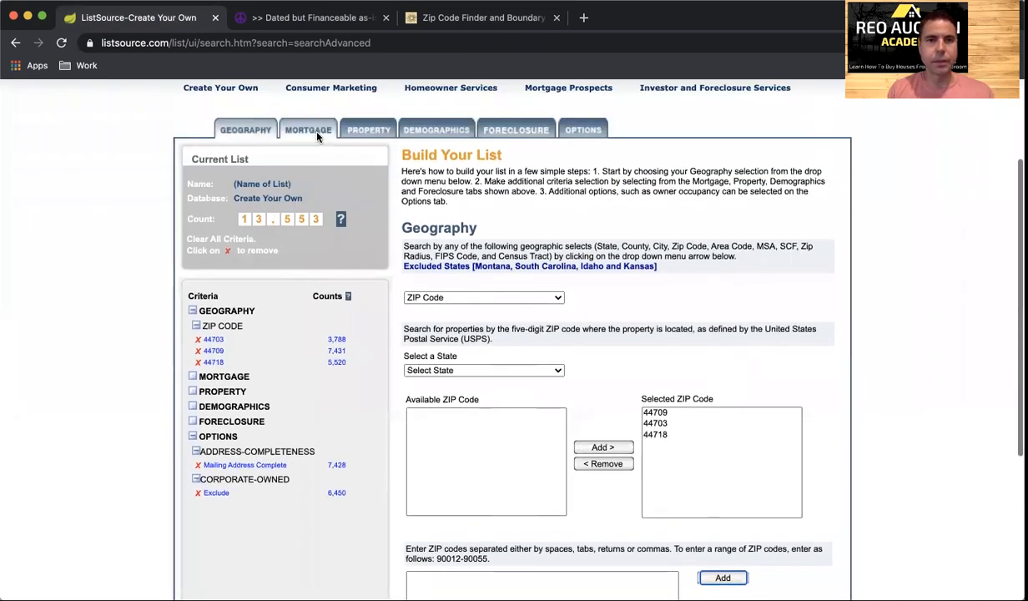
{"action": "left_click", "coordinate": [305, 126]}
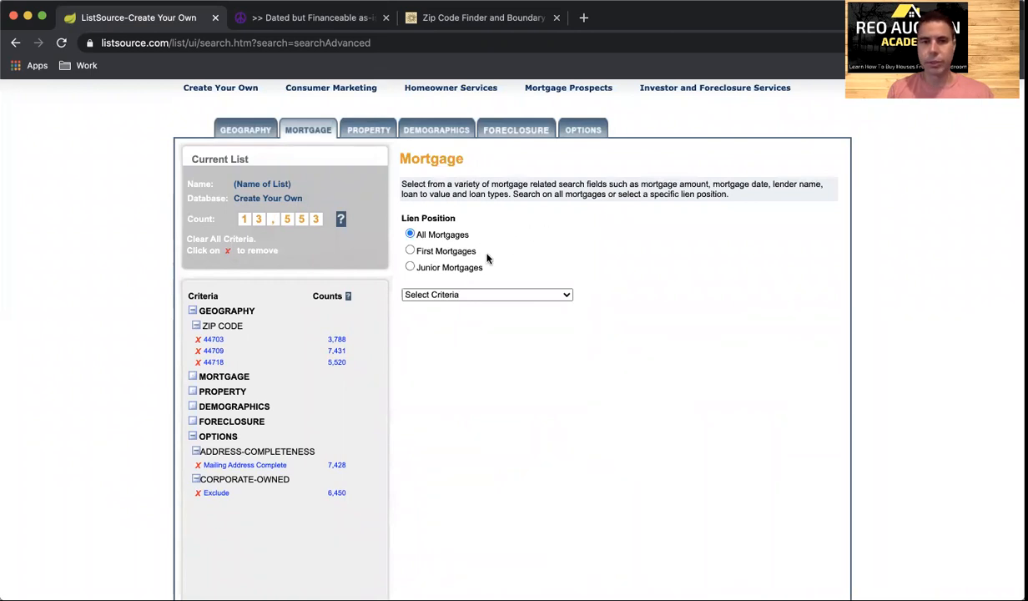
{"action": "left_click", "coordinate": [352, 132]}
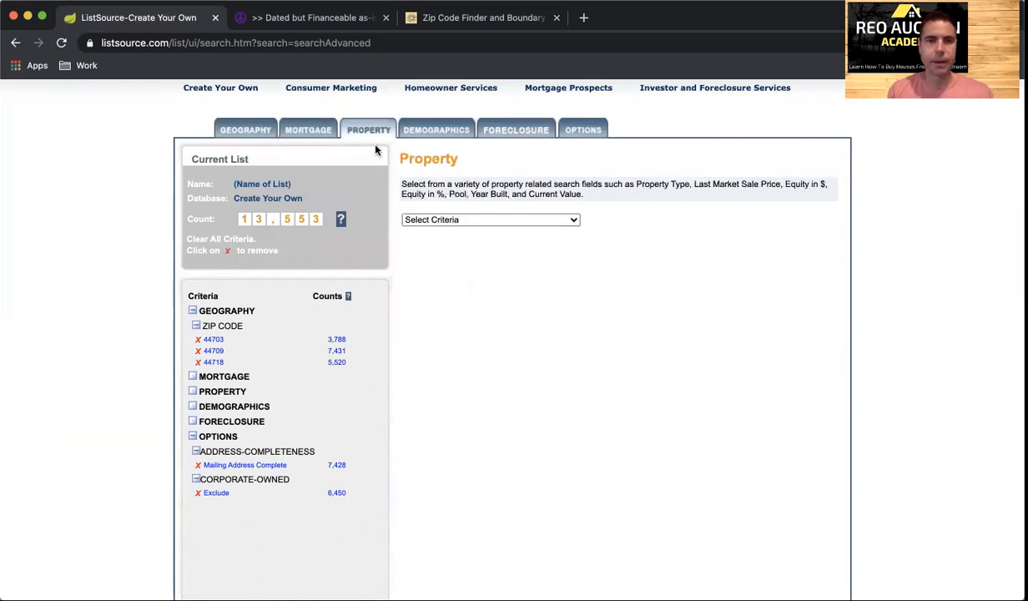
{"action": "left_click", "coordinate": [534, 220]}
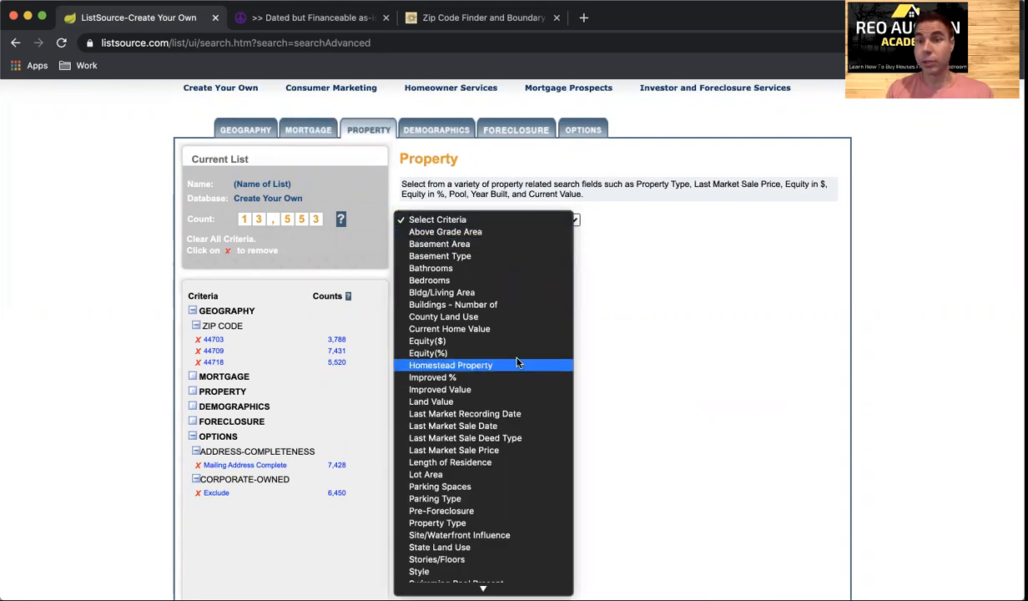
{"action": "left_click", "coordinate": [524, 427]}
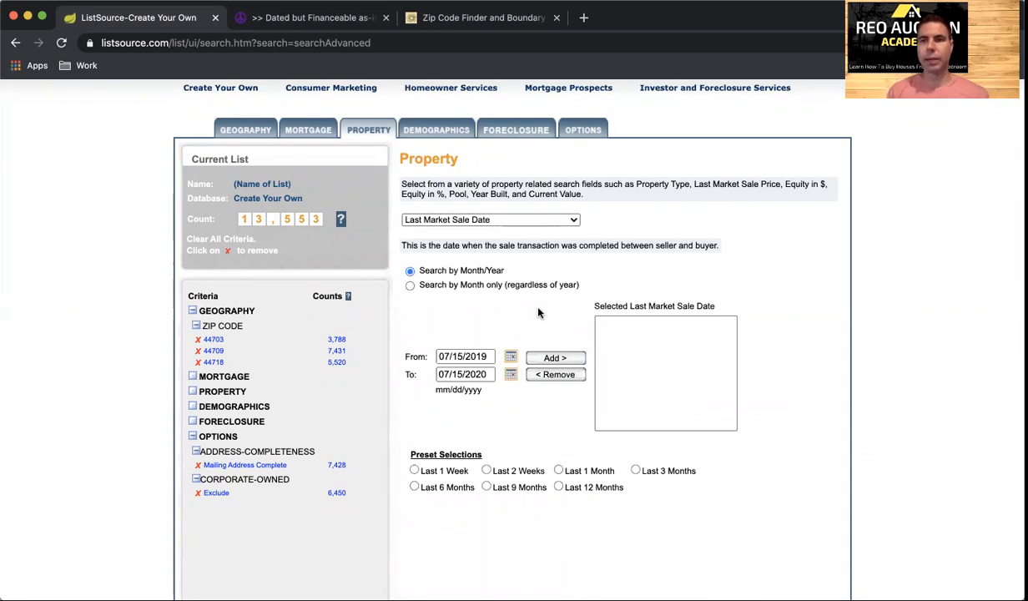
{"action": "left_click", "coordinate": [488, 357]}
{"action": "key", "text": "BackSpace"}
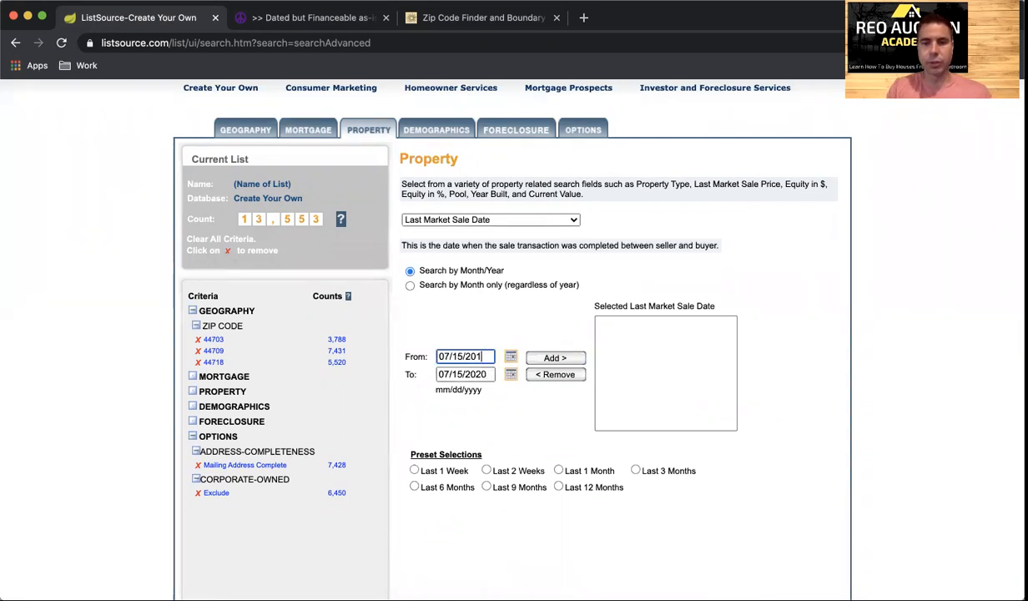
{"action": "type", "text": "8"}
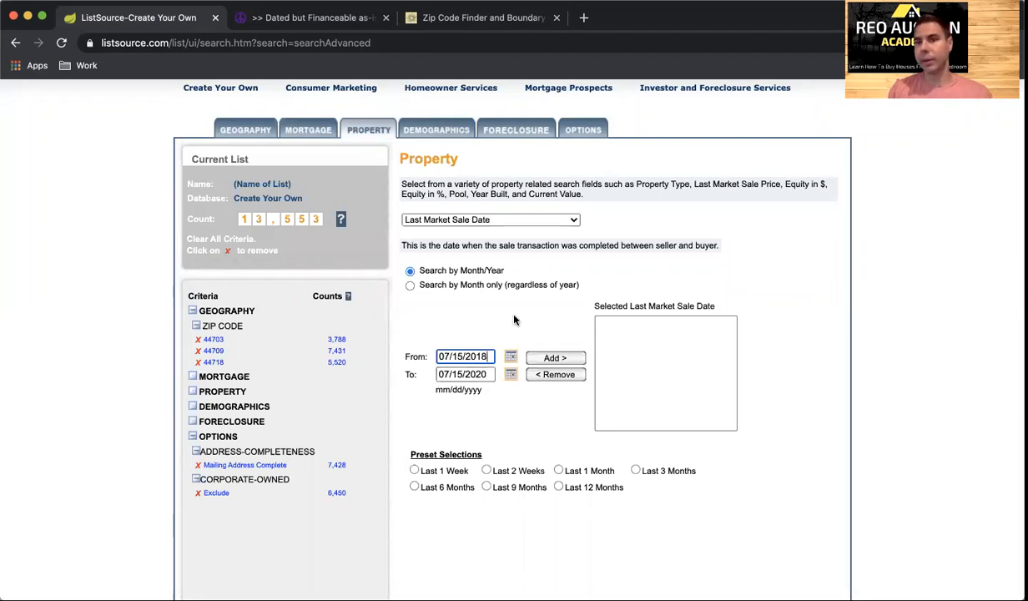
{"action": "left_click", "coordinate": [554, 360]}
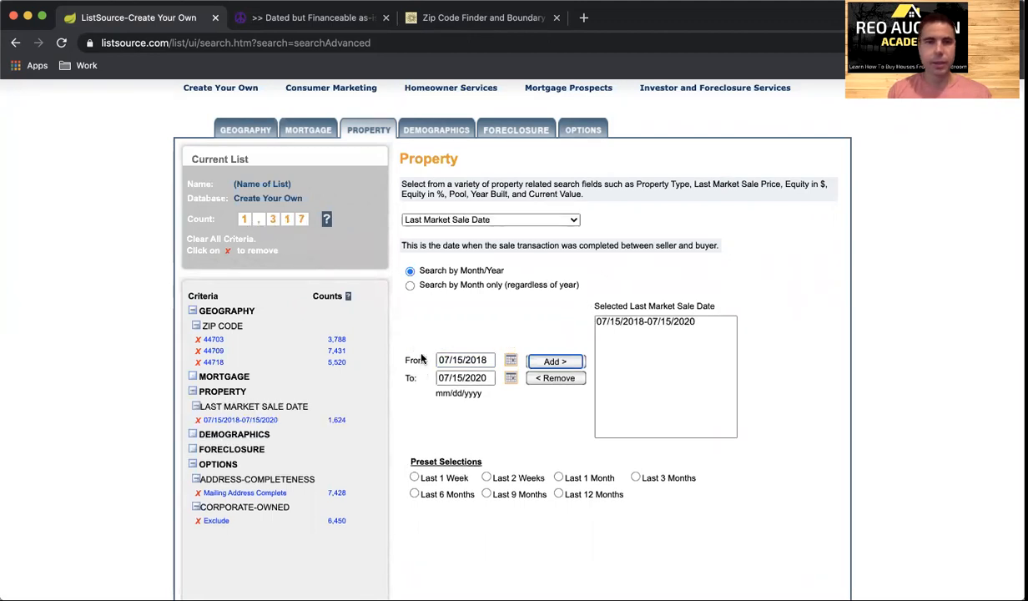
- Review the other available property criteria and the criteria offered for demographics and foreclosure
{"action": "left_click", "coordinate": [439, 221]}
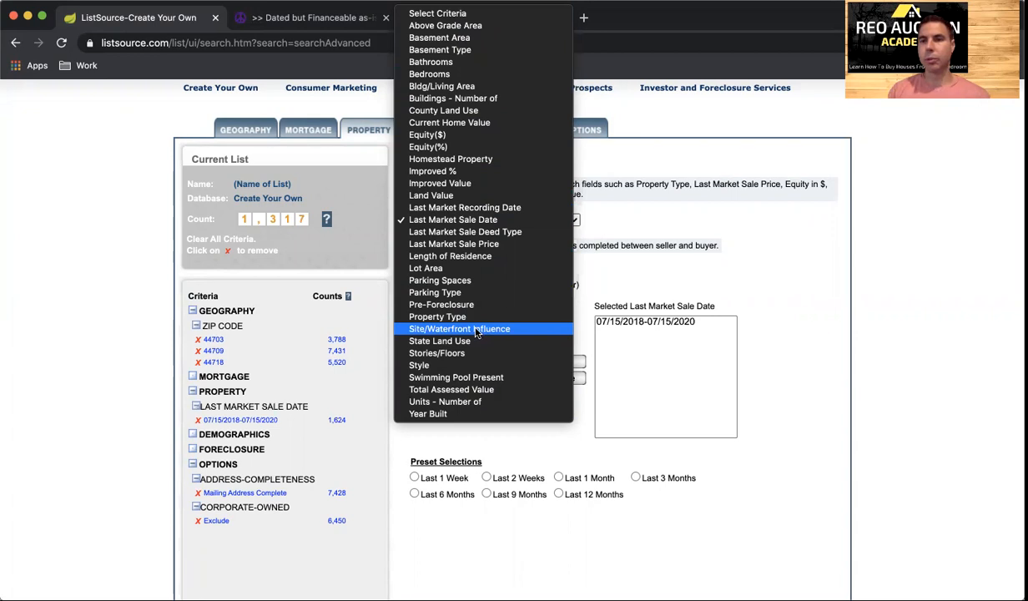
{"action": "left_click", "coordinate": [463, 219]}
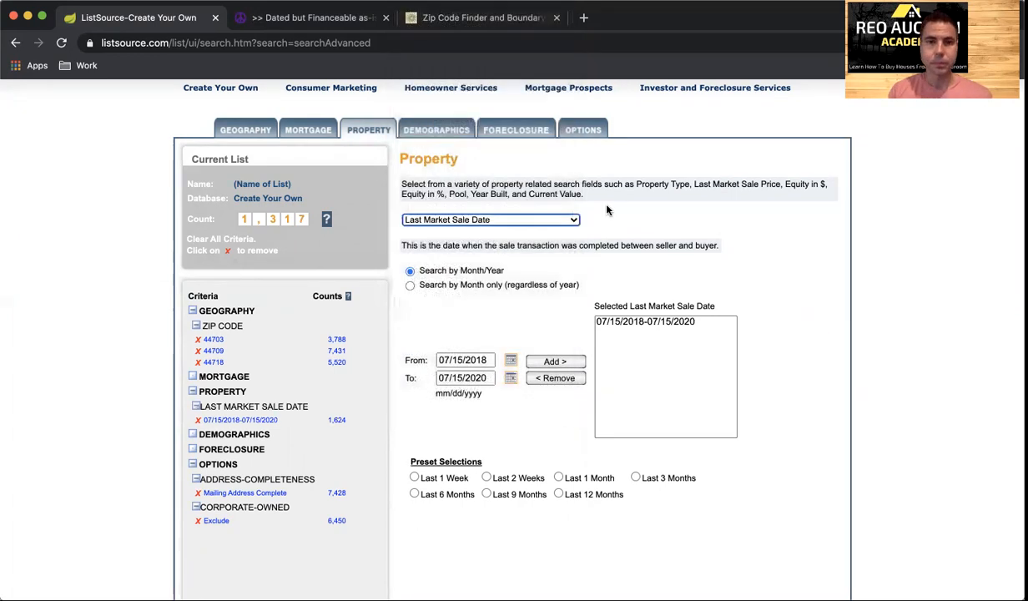
{"action": "left_click", "coordinate": [443, 129]}
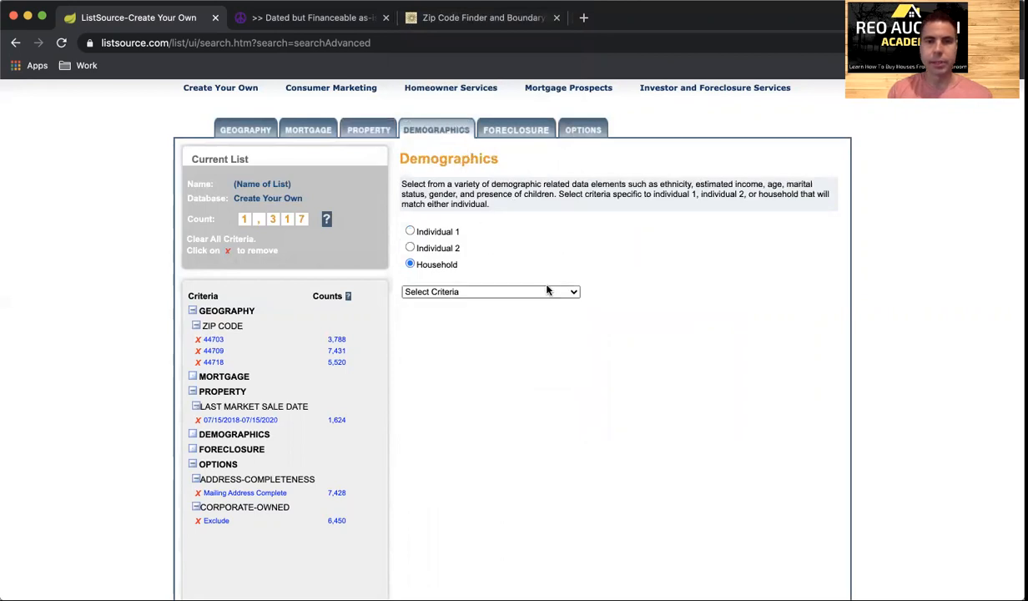
{"action": "left_click", "coordinate": [547, 291]}
{"action": "left_click", "coordinate": [542, 234]}
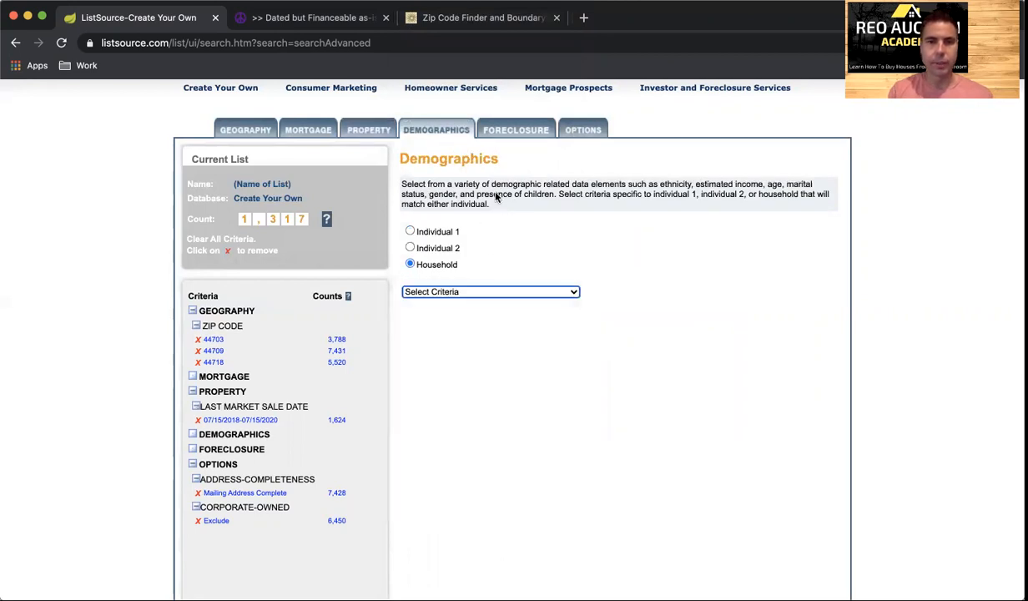
{"action": "left_click", "coordinate": [516, 132]}
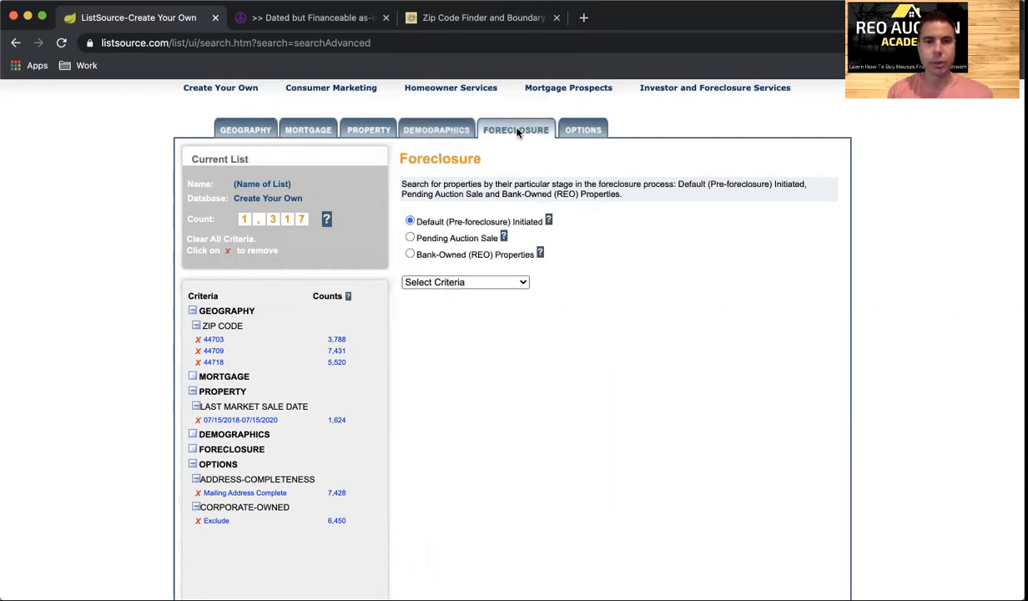
{"action": "left_click", "coordinate": [524, 284]}
{"action": "left_click", "coordinate": [610, 223]}
- Set the list's owner occupied status to Absentee Owned, including in-state and out-of-state owners
{"action": "left_click", "coordinate": [582, 130]}
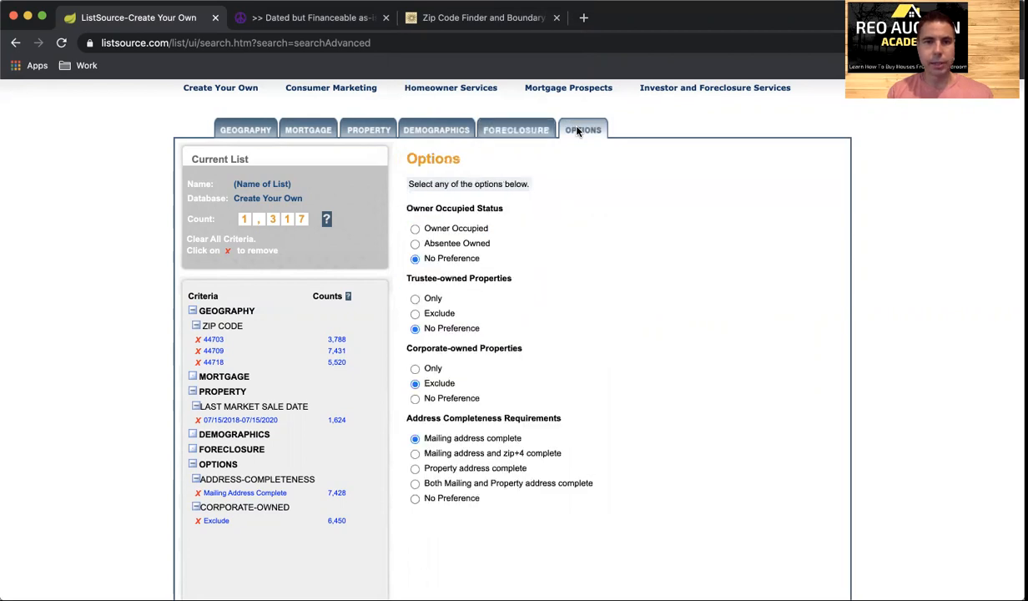
{"action": "left_click", "coordinate": [414, 243]}
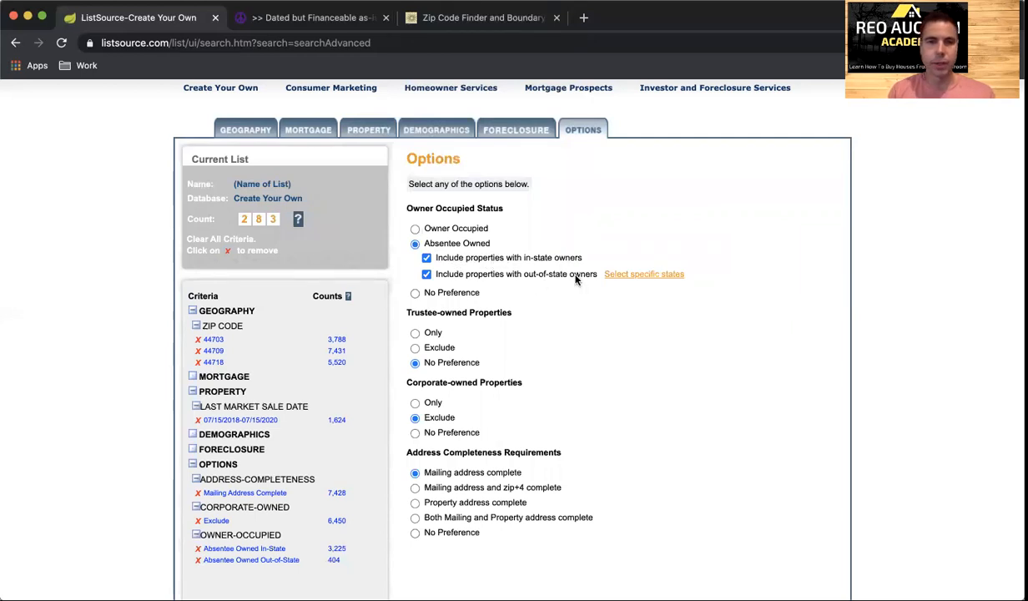
- Set the corporate-owned properties option to No Preference and review the address completeness requirements and the updated list count
{"action": "scroll", "coordinate": [511, 287], "scroll_direction": "down", "scroll_amount": 2}
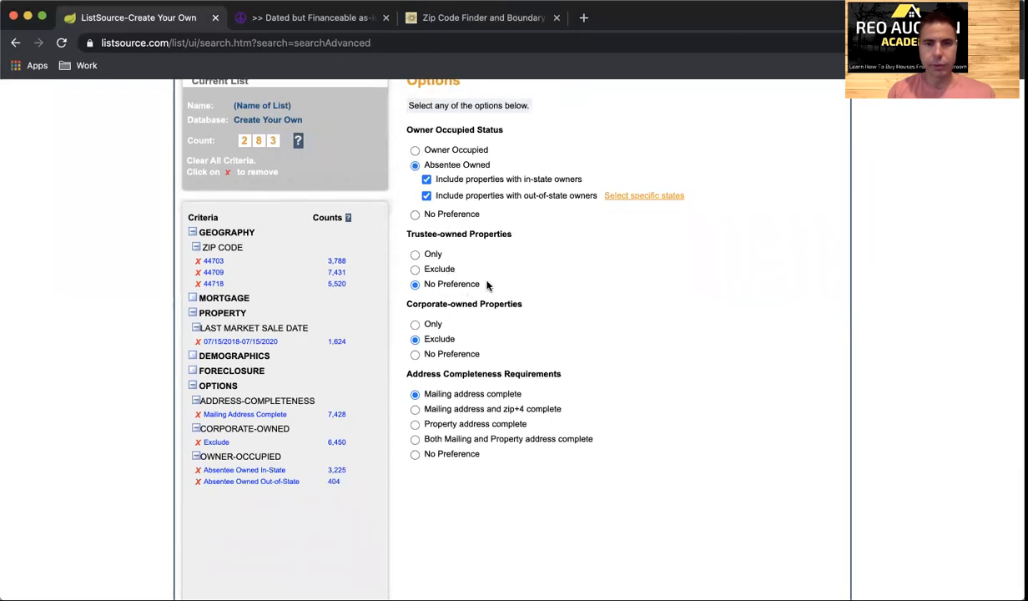
{"action": "left_click", "coordinate": [415, 354]}
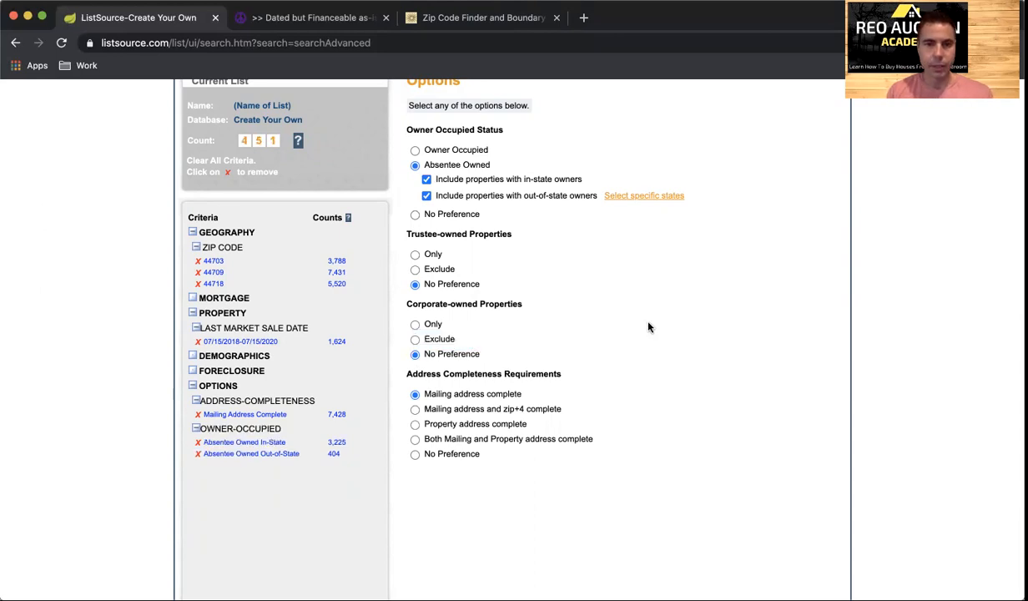
{"action": "scroll", "coordinate": [484, 327], "scroll_direction": "down", "scroll_amount": 2}
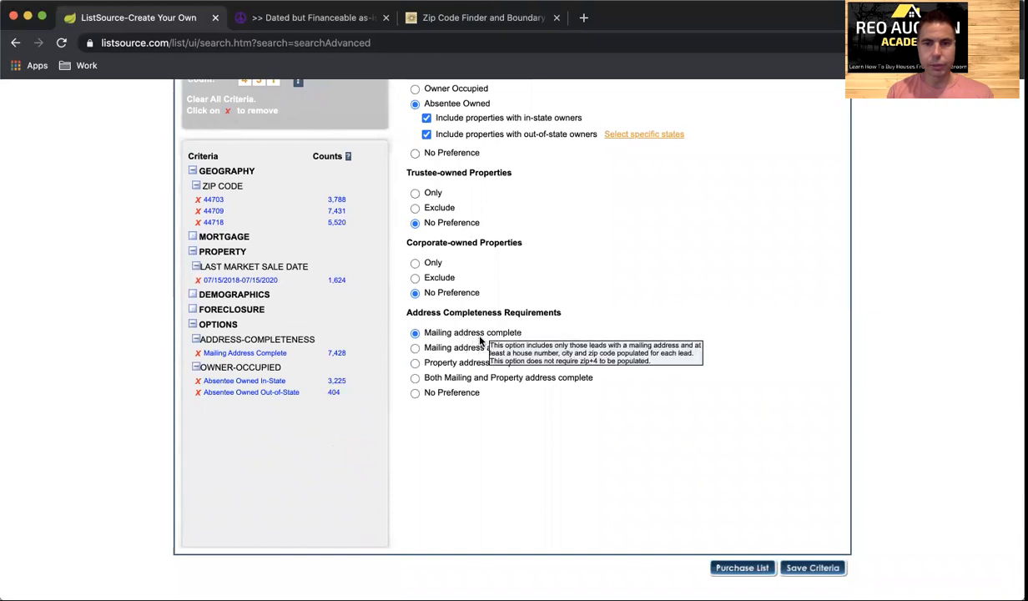
{"action": "scroll", "coordinate": [584, 332], "scroll_direction": "up", "scroll_amount": 1}
{"action": "scroll", "coordinate": [601, 333], "scroll_direction": "up", "scroll_amount": 3}
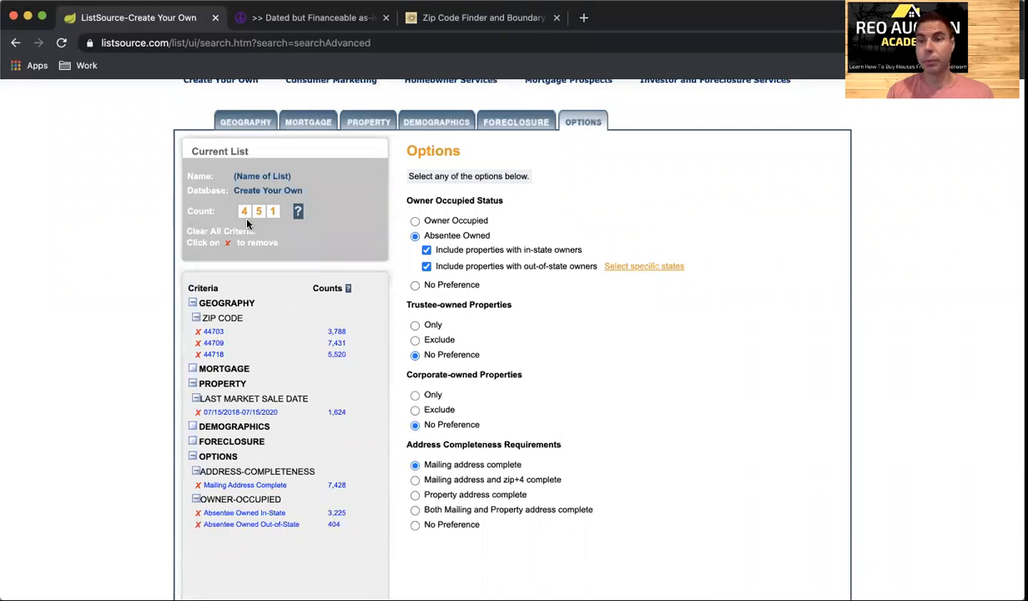
- Proceed to purchasing the list and have duplicate property mailing addresses removed from the order
{"action": "scroll", "coordinate": [470, 250], "scroll_direction": "down", "scroll_amount": 5}
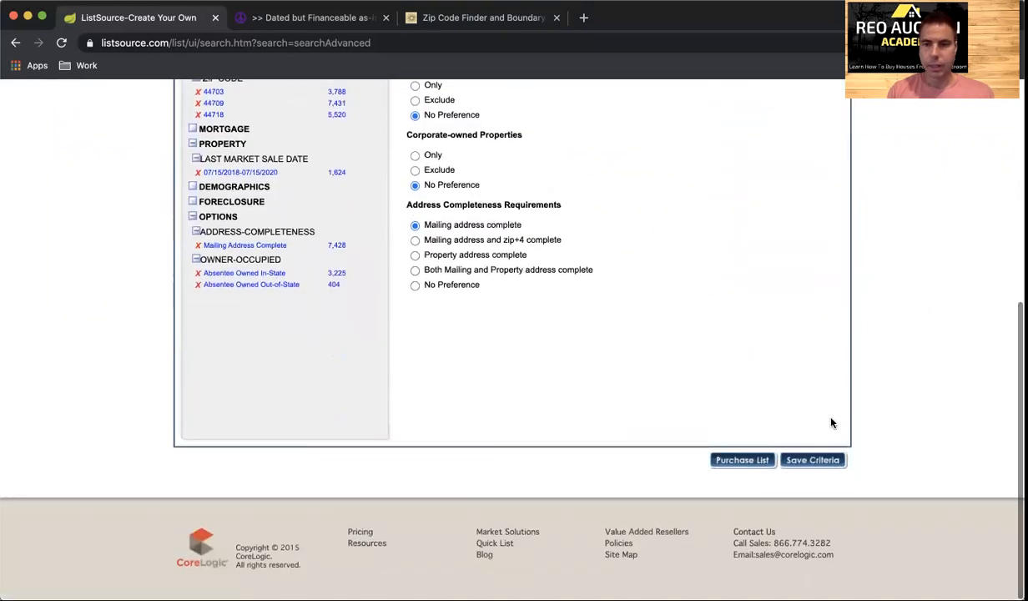
{"action": "left_click", "coordinate": [737, 464]}
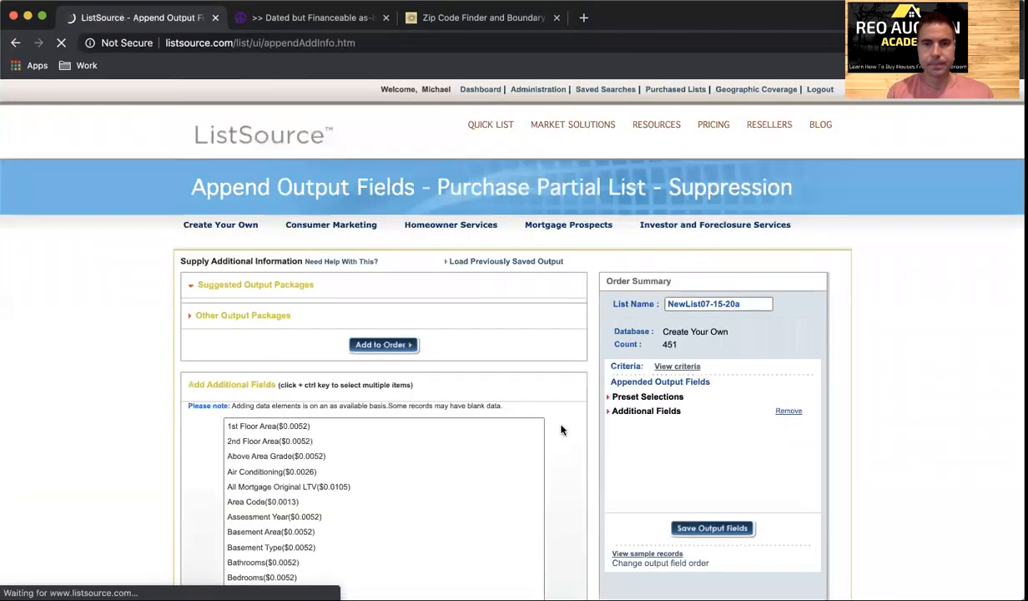
{"action": "scroll", "coordinate": [561, 430], "scroll_direction": "down", "scroll_amount": 4}
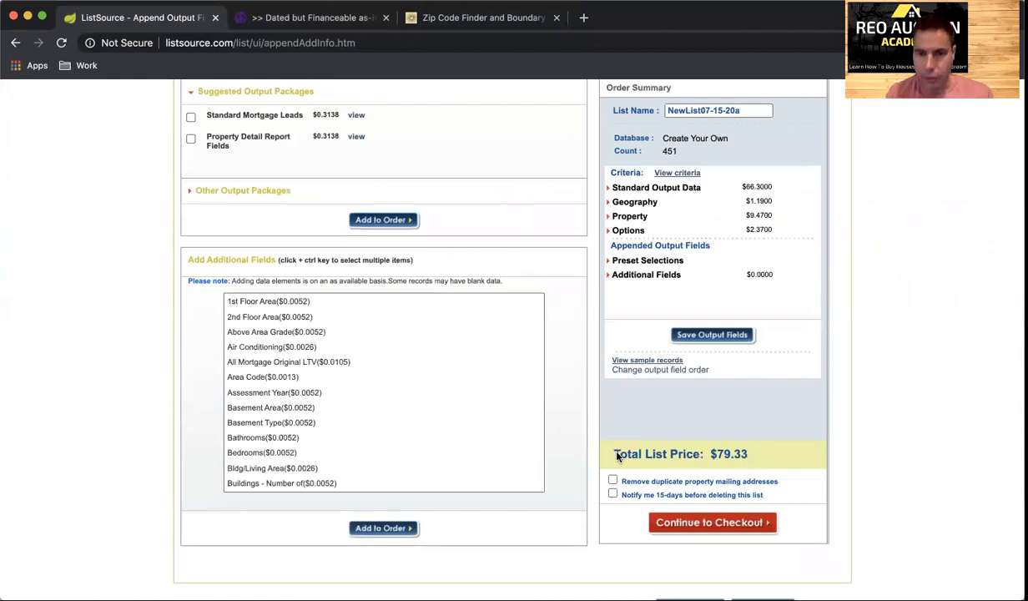
{"action": "left_click", "coordinate": [613, 482]}
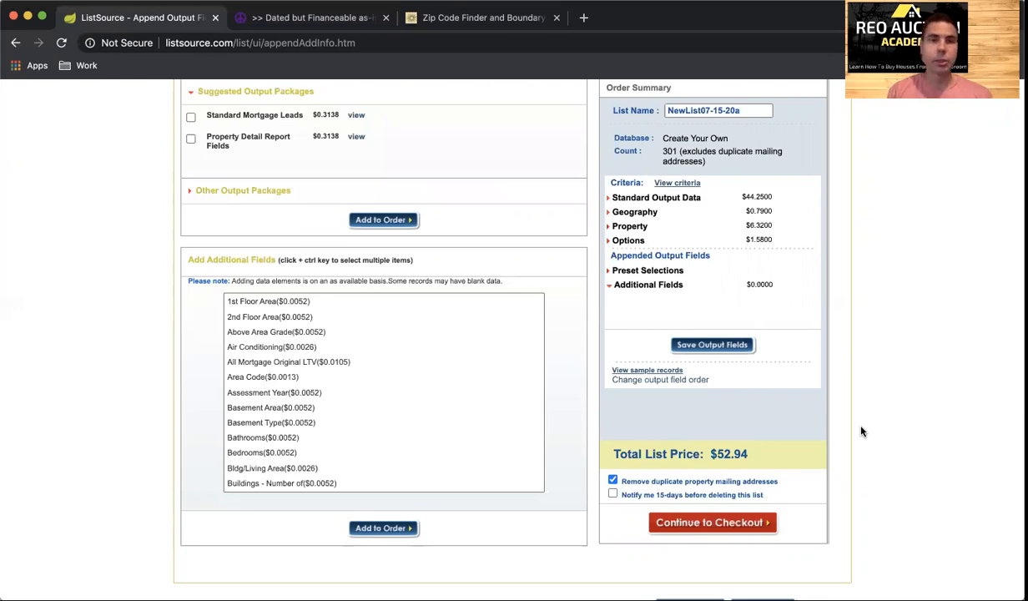
{"action": "scroll", "coordinate": [649, 519], "scroll_direction": "up", "scroll_amount": 3}
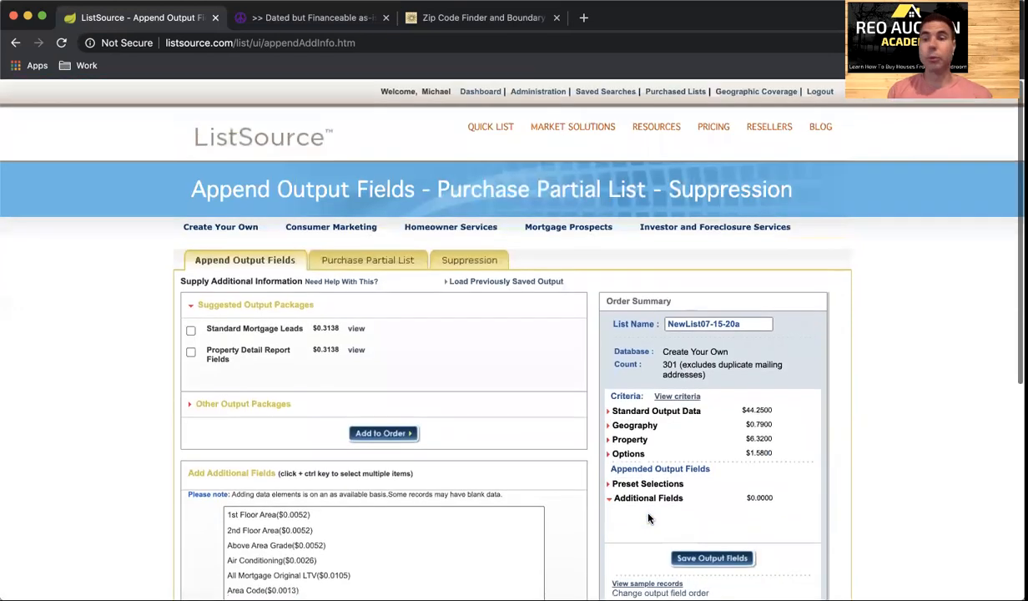